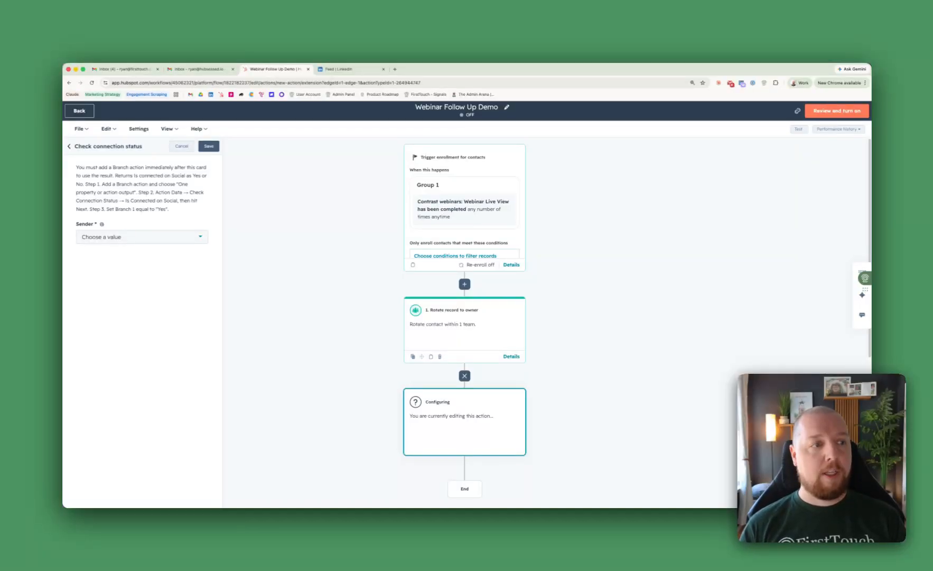
left_click(125, 238)
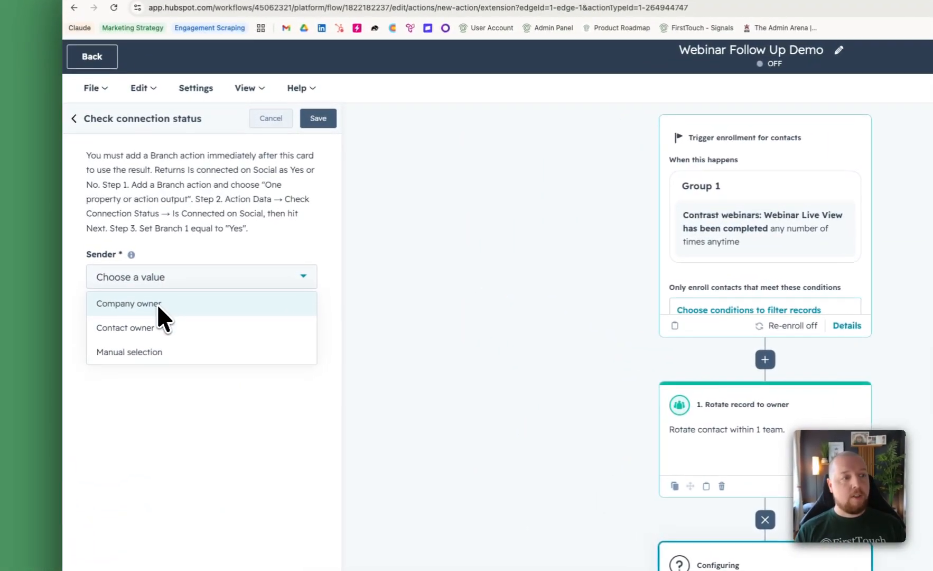
left_click(158, 350)
left_click(164, 332)
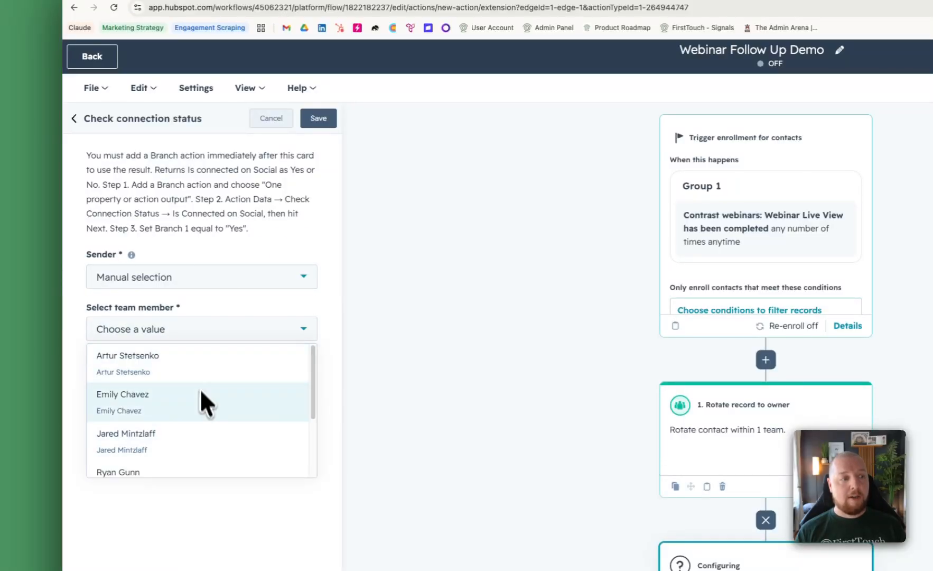
- Set the sender of the Check connection status action to Contact owner and save the action
left_click(195, 278)
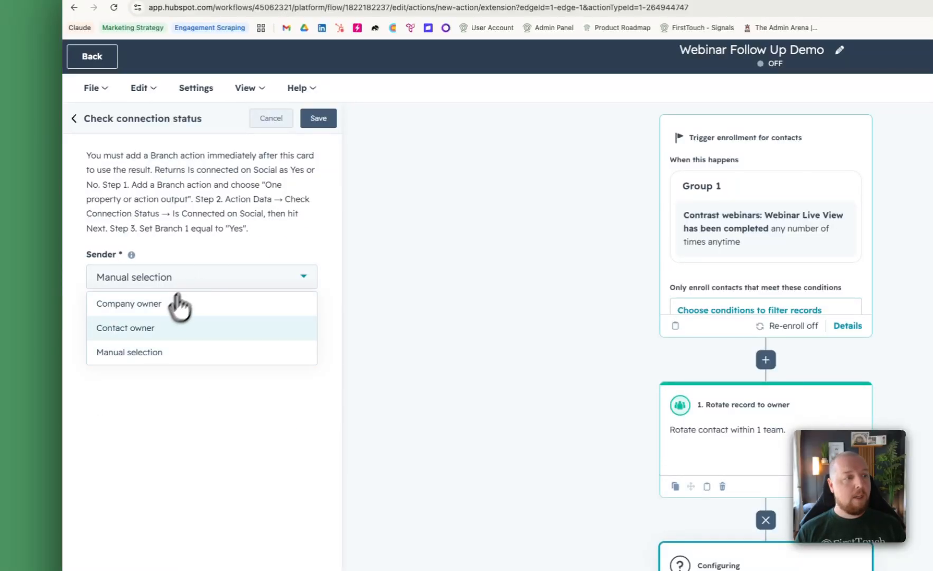
left_click(159, 327)
left_click(318, 118)
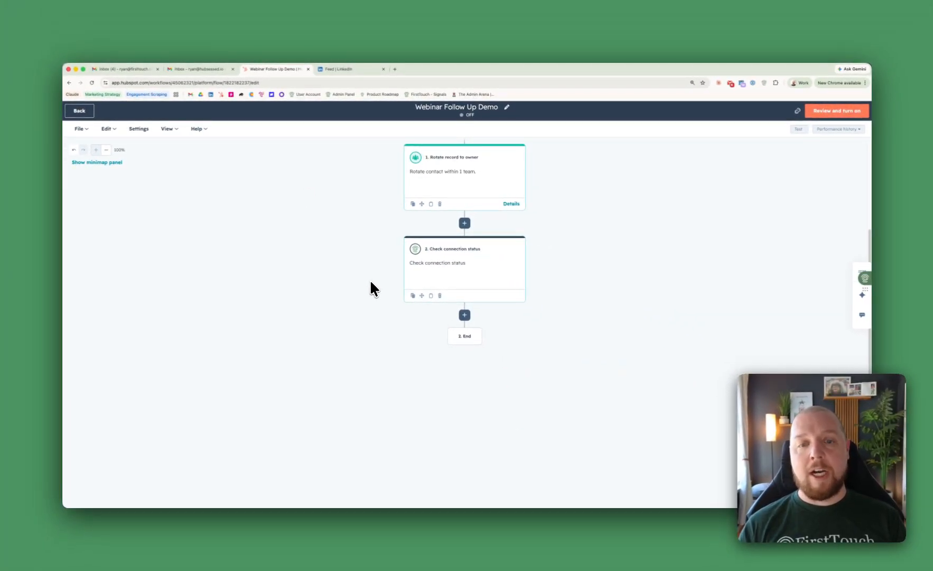
- Add a one-property-or-action-output branch after Check connection status, based on that action's Is connected on Social value
left_click(464, 314)
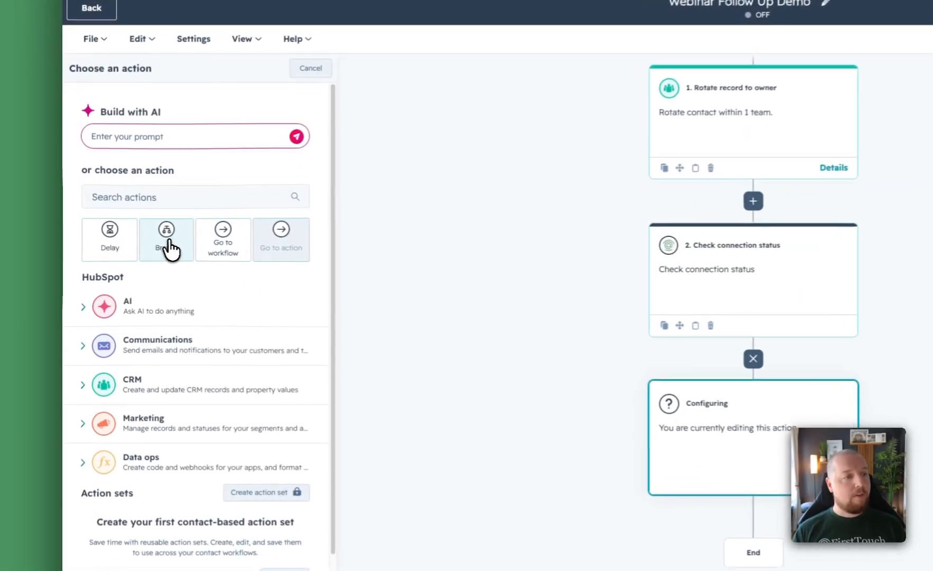
left_click(123, 244)
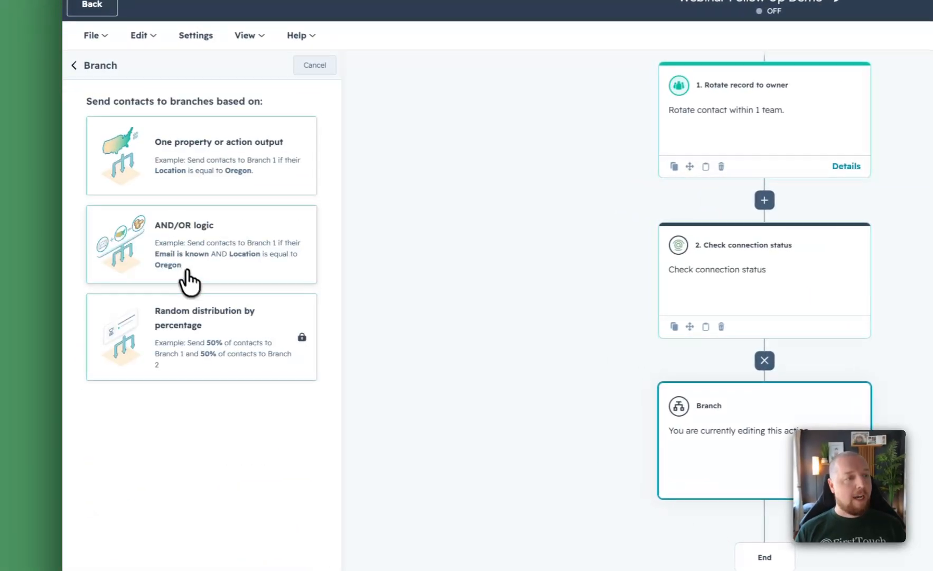
left_click(223, 161)
left_click(183, 213)
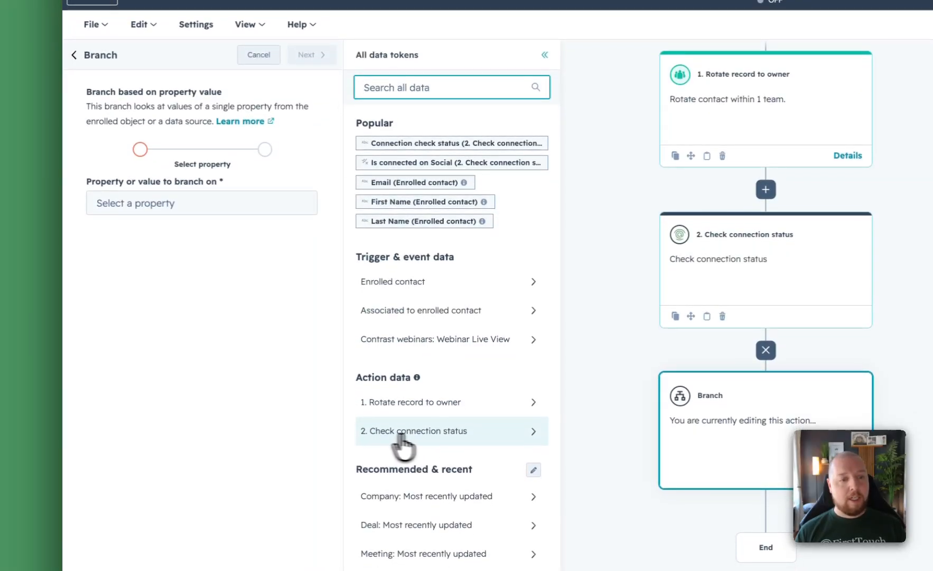
left_click(463, 431)
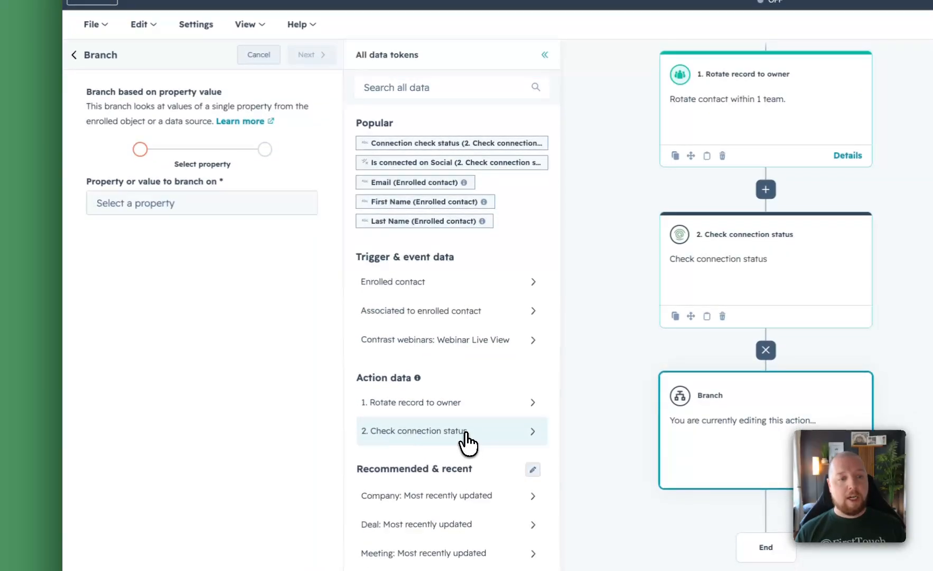
left_click(409, 188)
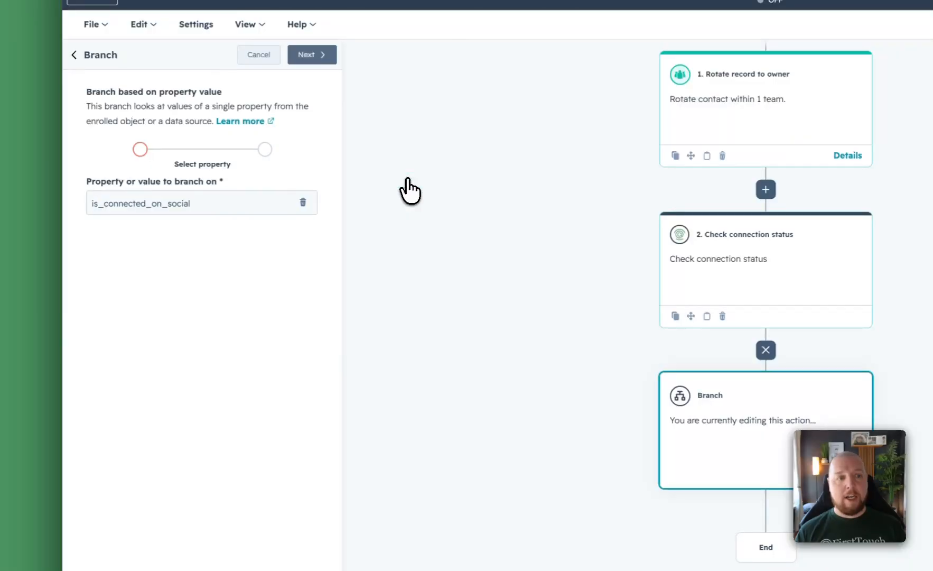
left_click(311, 54)
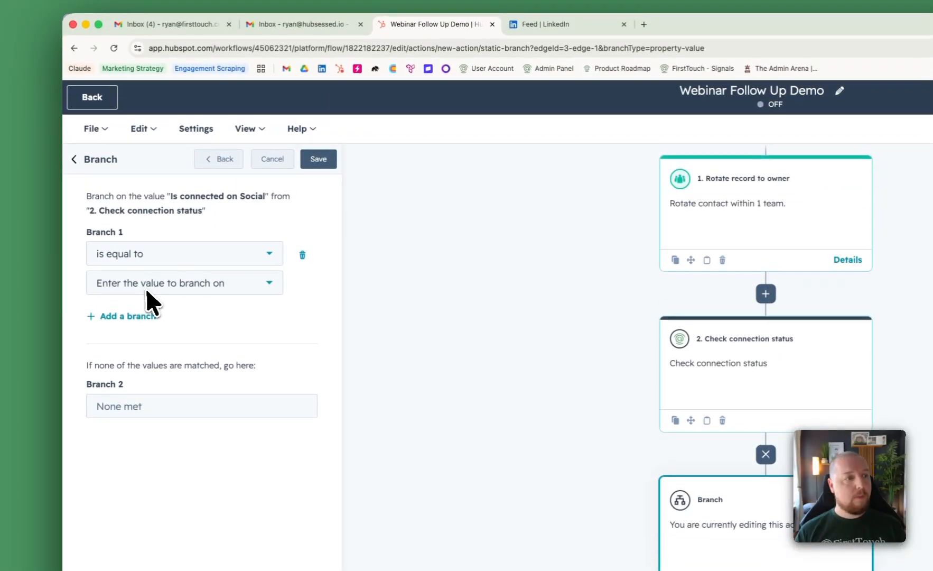
- Set Branch 1 to is equal to Yes, name the none-met Branch 2 "No", and save the branch
left_click(135, 282)
left_click(123, 312)
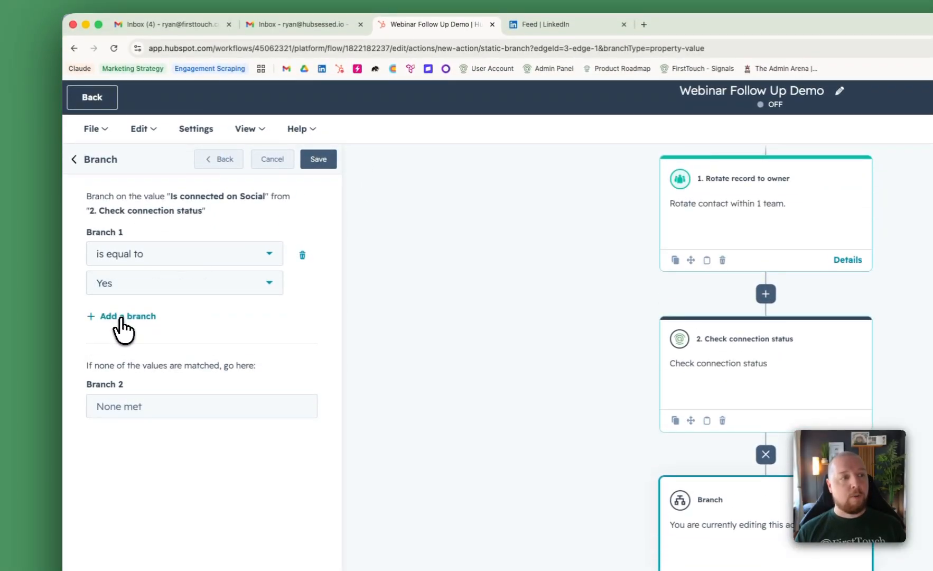
left_click(146, 406)
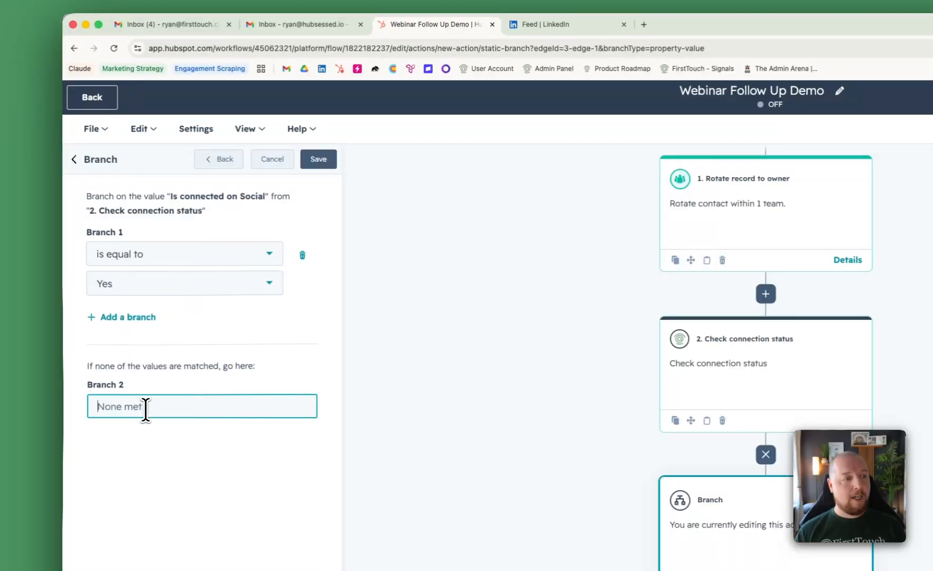
type("No")
left_click(318, 159)
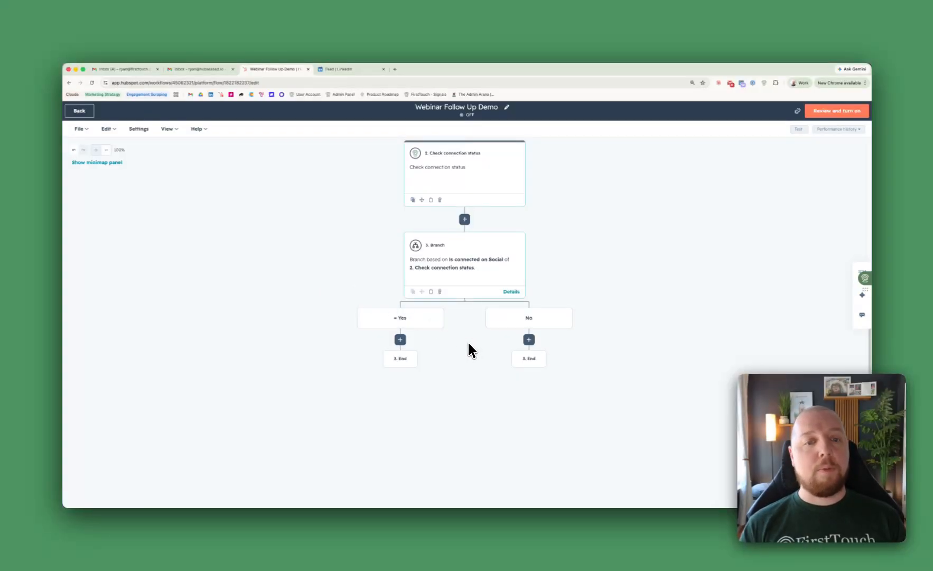
- Add a FirstTouch Send message action under the Yes branch with Contact owner as the sender
left_click(400, 339)
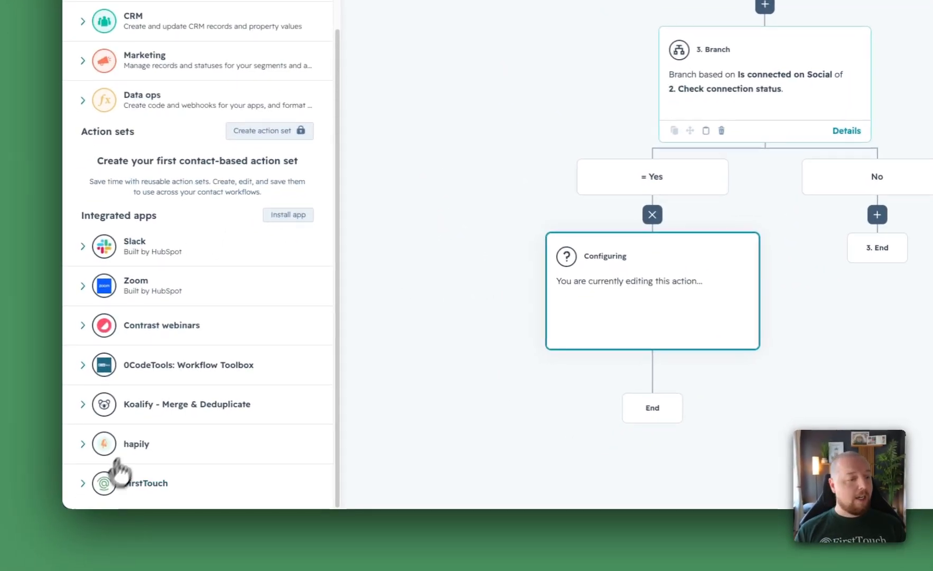
left_click(81, 483)
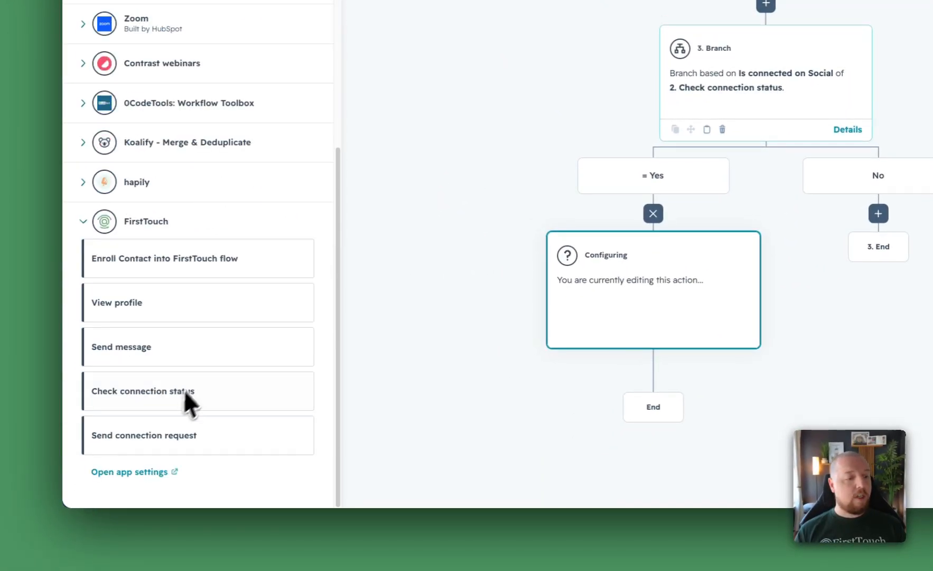
left_click(170, 365)
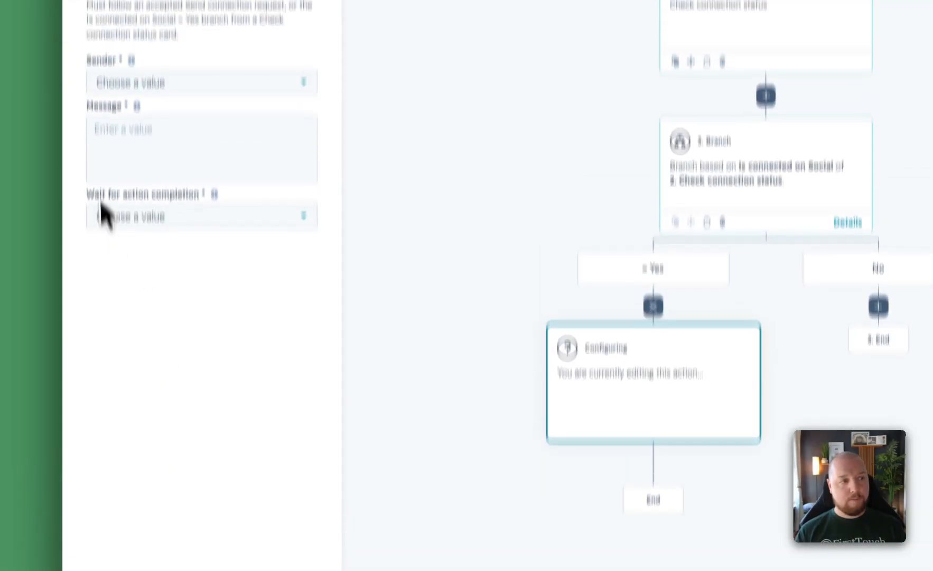
left_click(169, 84)
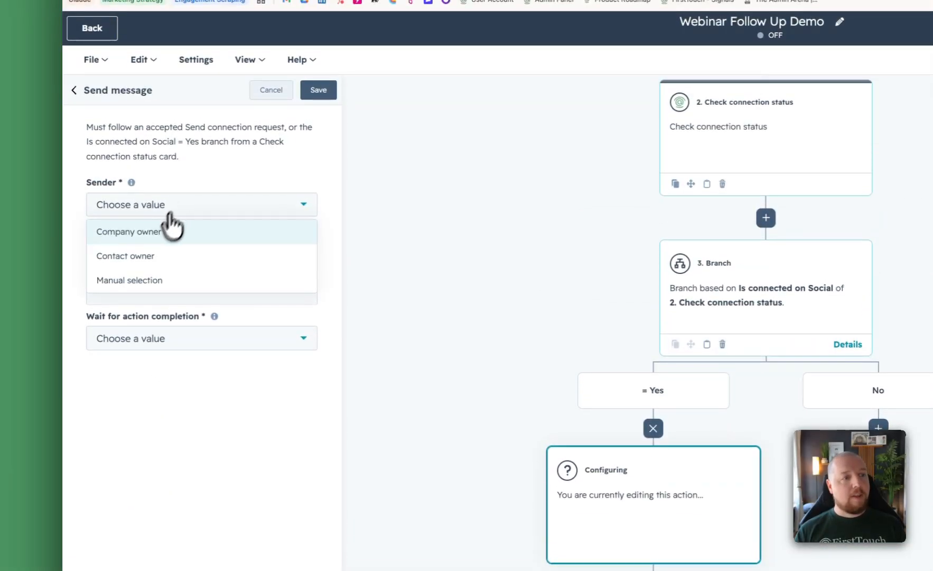
left_click(147, 256)
- Begin the message with "Hi", the enrolled contact's First Name token, and ", Thanks for attending"
left_click(168, 258)
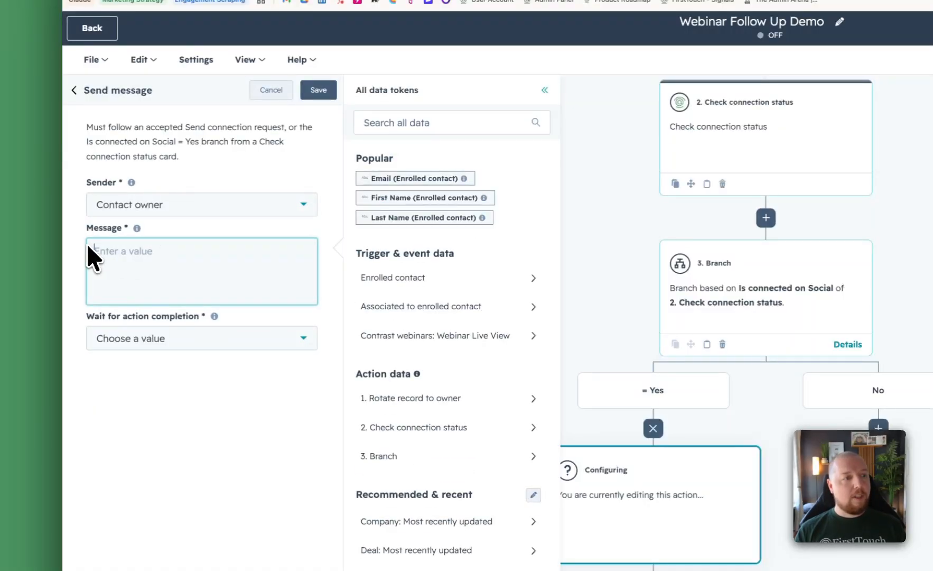
type("Hi")
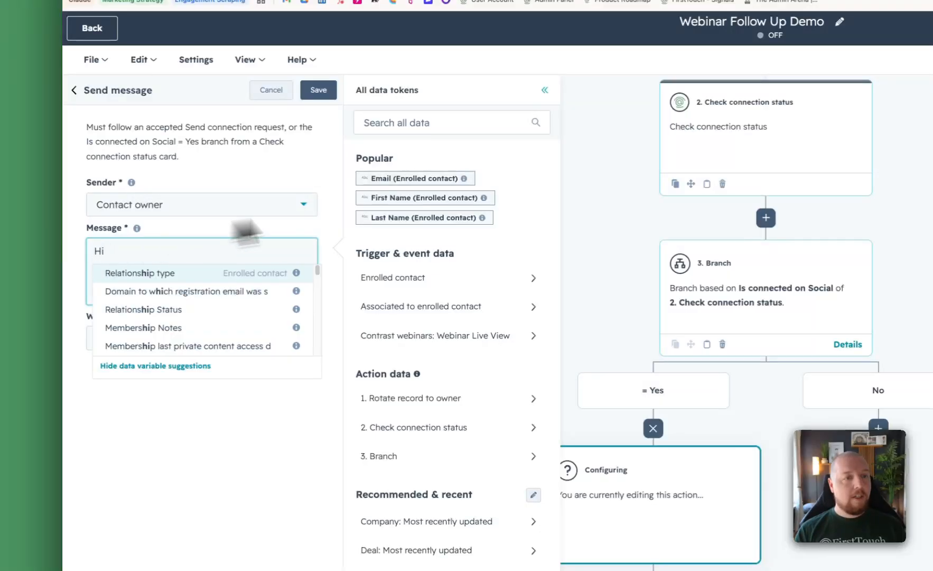
left_click(401, 198)
type(", ")
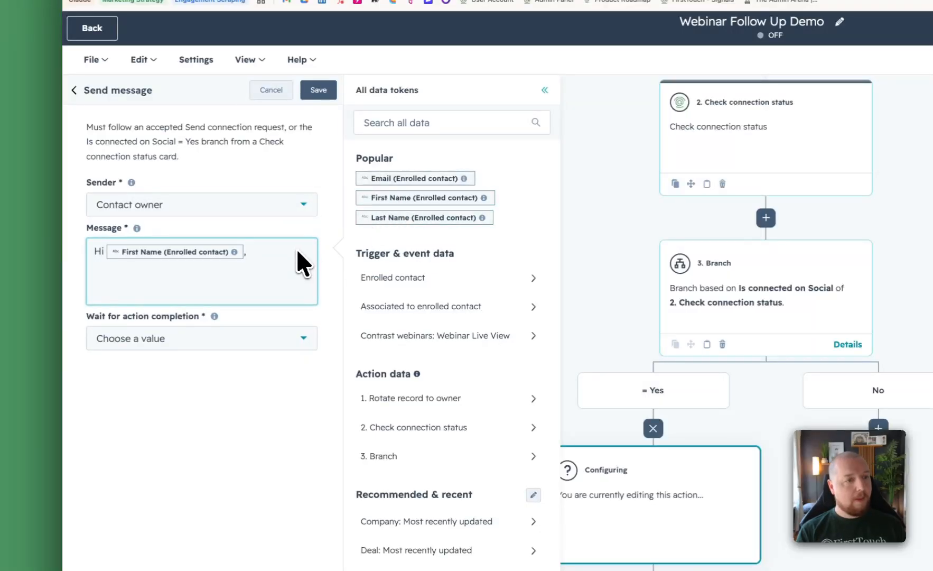
type("Thanks for attending")
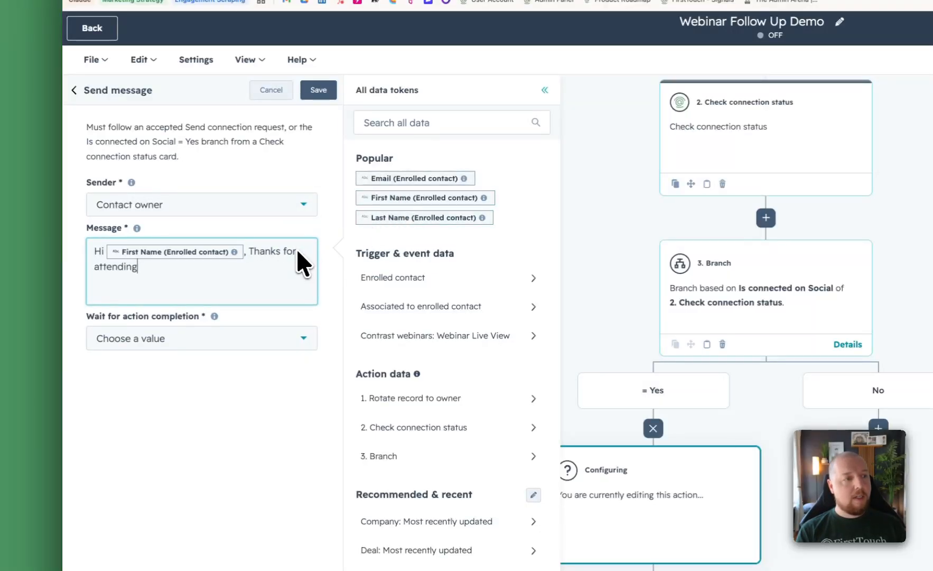
- Append the Webinar Name token, "!", "If you are interested in operationalizing your social strategy, let's chat. Here's my meeting link:" and the Owner meeting link token
left_click(454, 335)
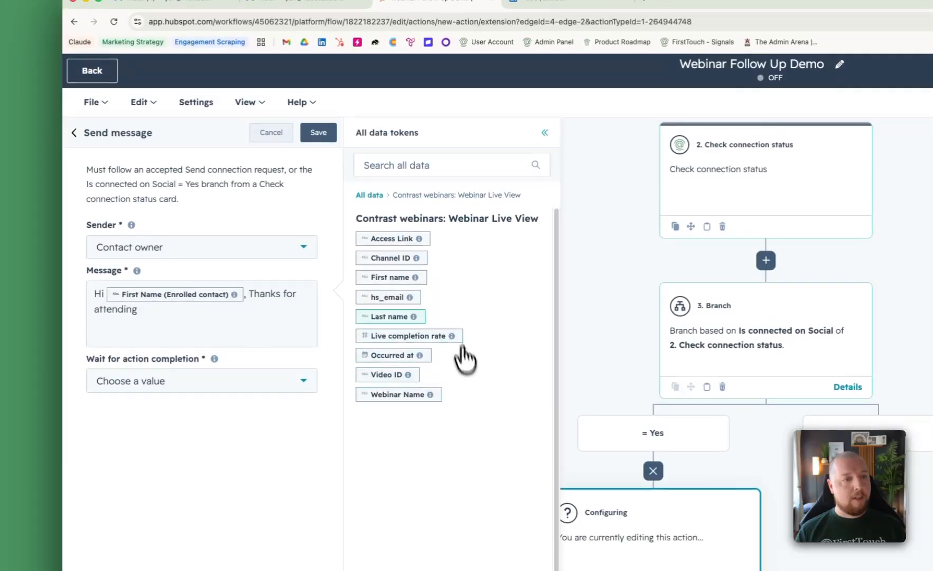
left_click(400, 392)
left_click(297, 341)
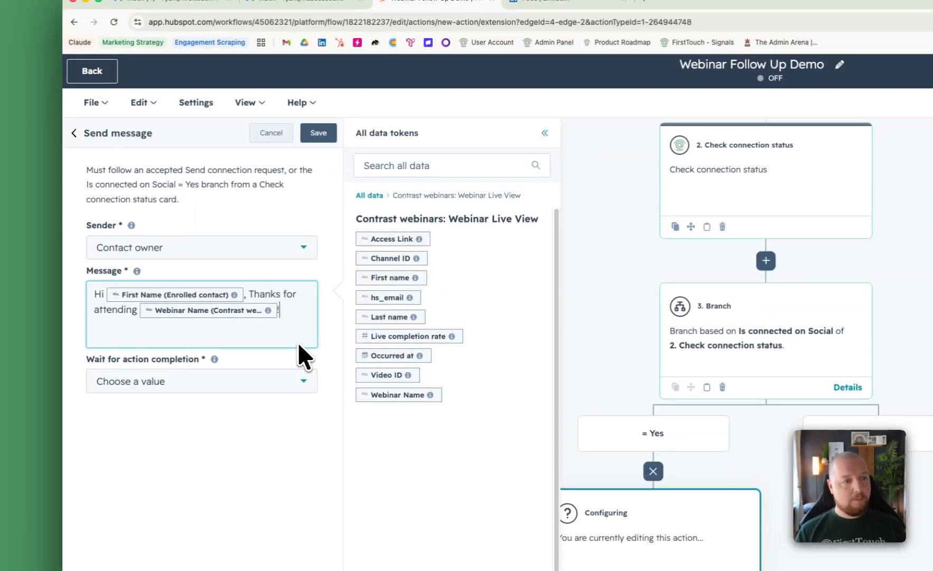
type("!")
key("Return")
key("Return")
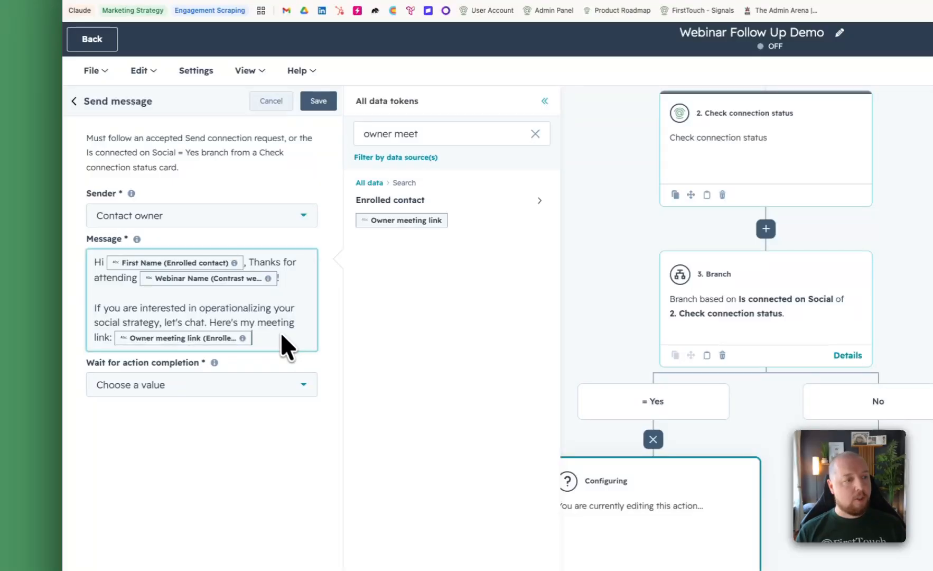
left_click(286, 355)
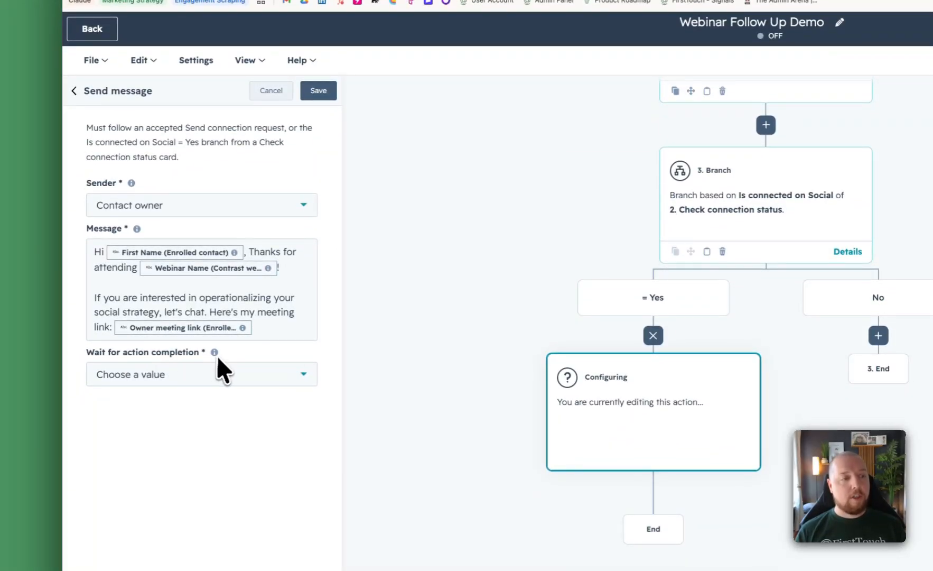
left_click(211, 373)
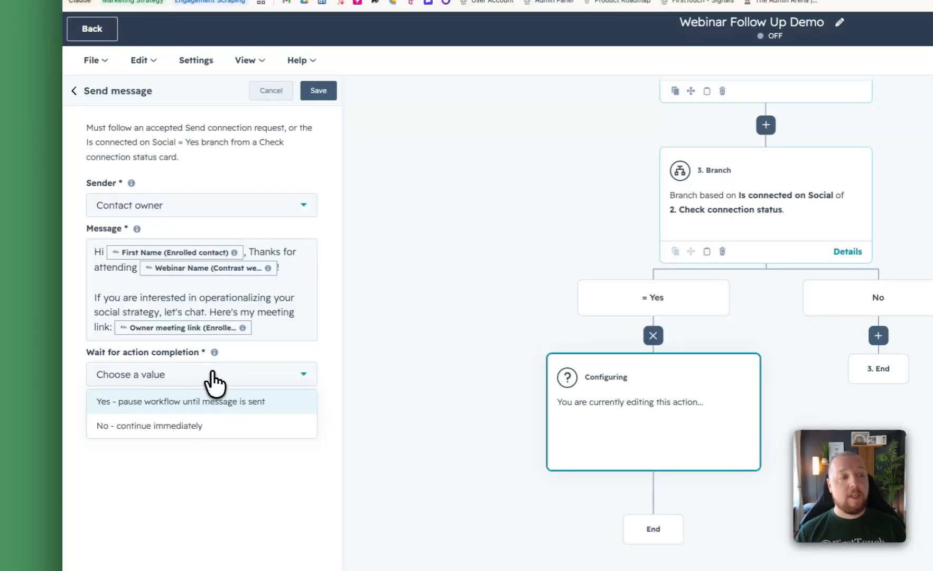
left_click(260, 351)
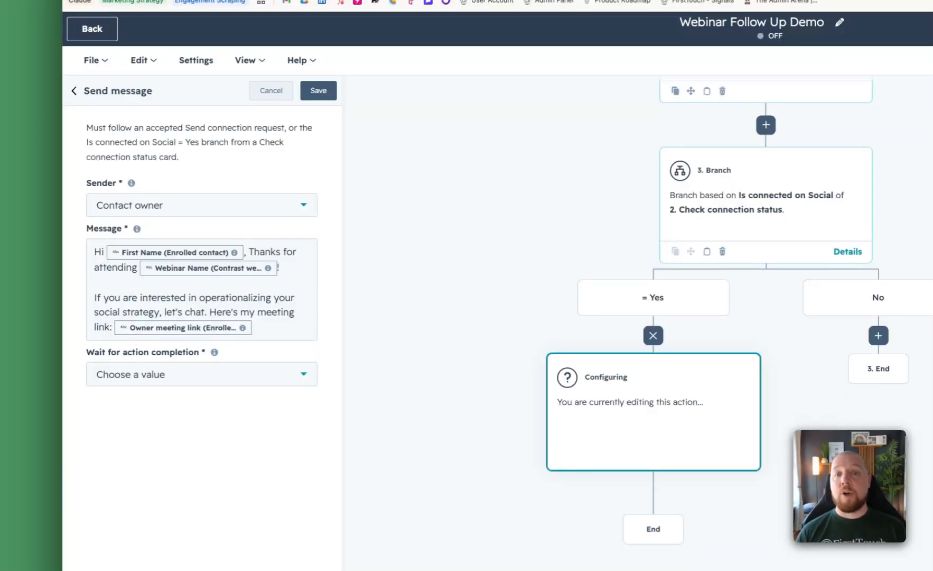
left_click(194, 373)
left_click(169, 400)
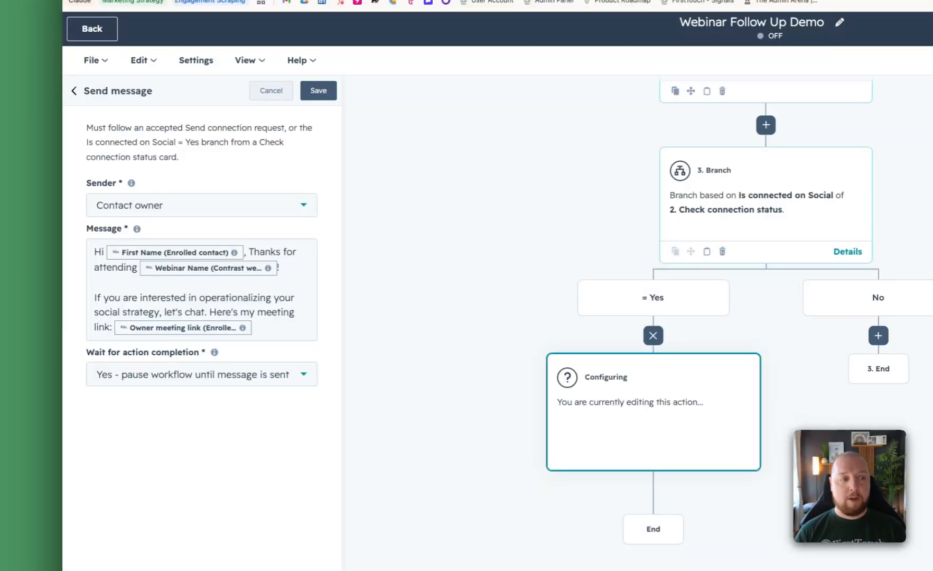
left_click(208, 385)
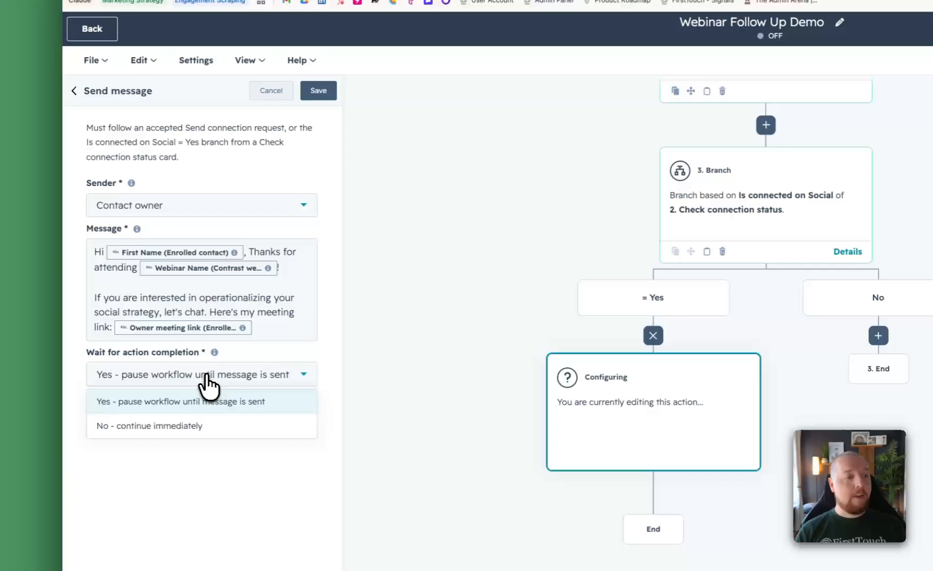
left_click(190, 422)
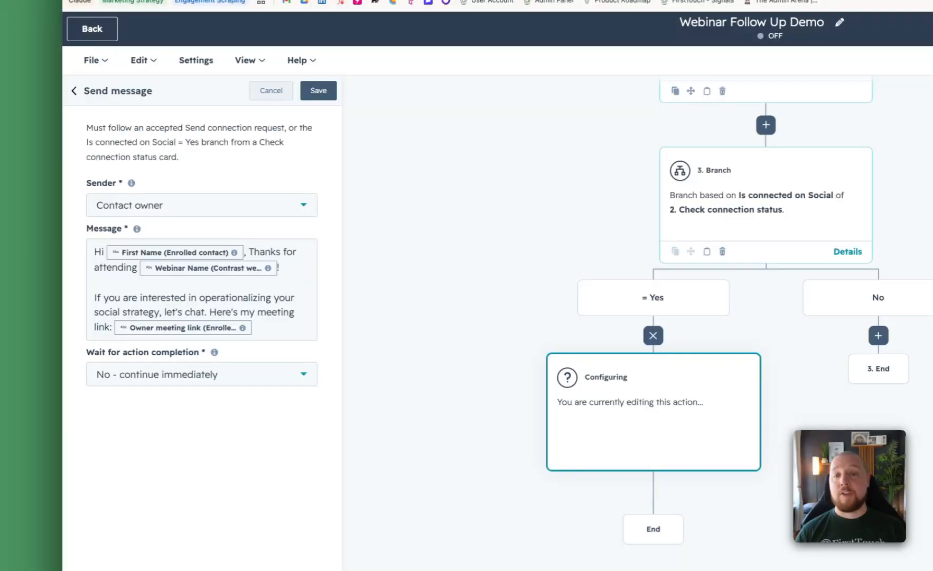
- Set Wait for action completion to "Yes - pause workflow until message is sent" and save the Send message action
left_click(178, 376)
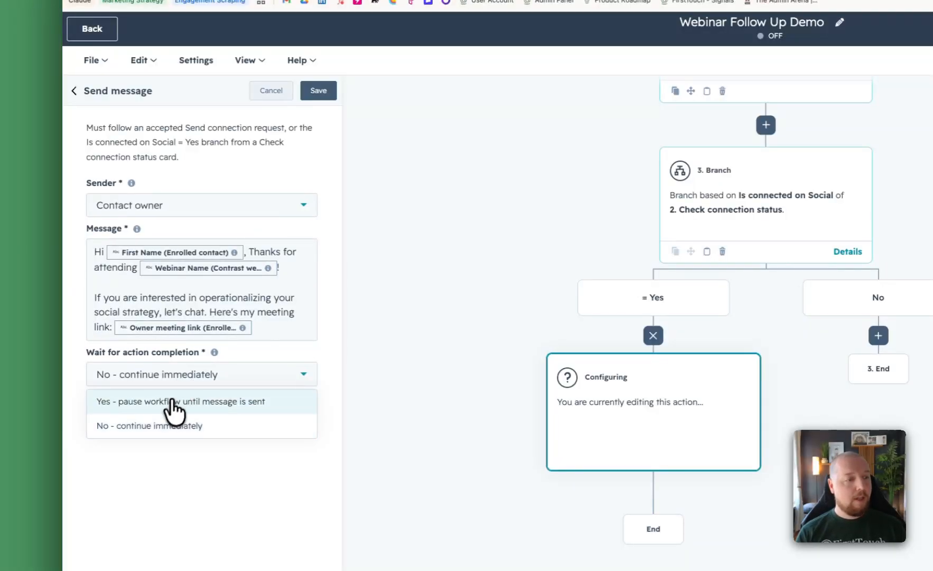
left_click(176, 400)
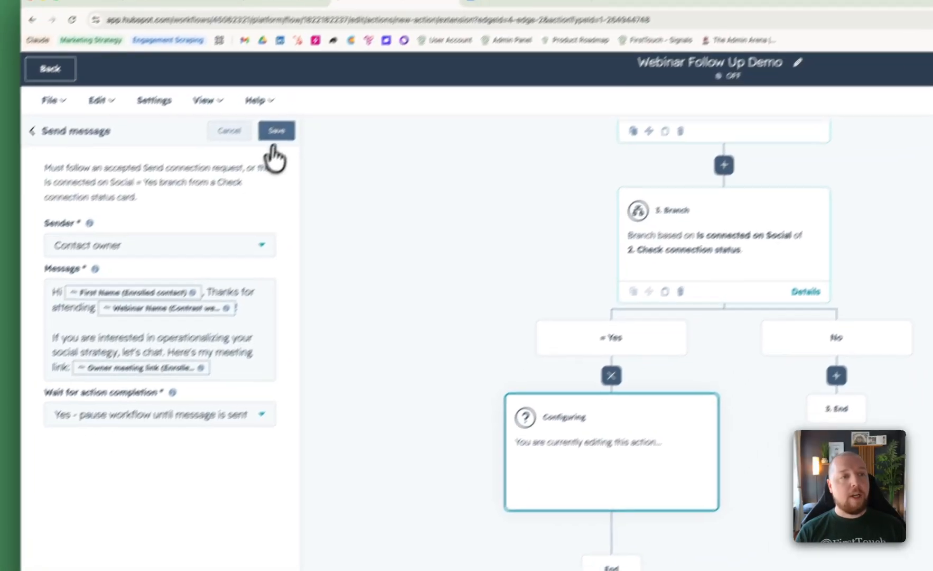
left_click(318, 90)
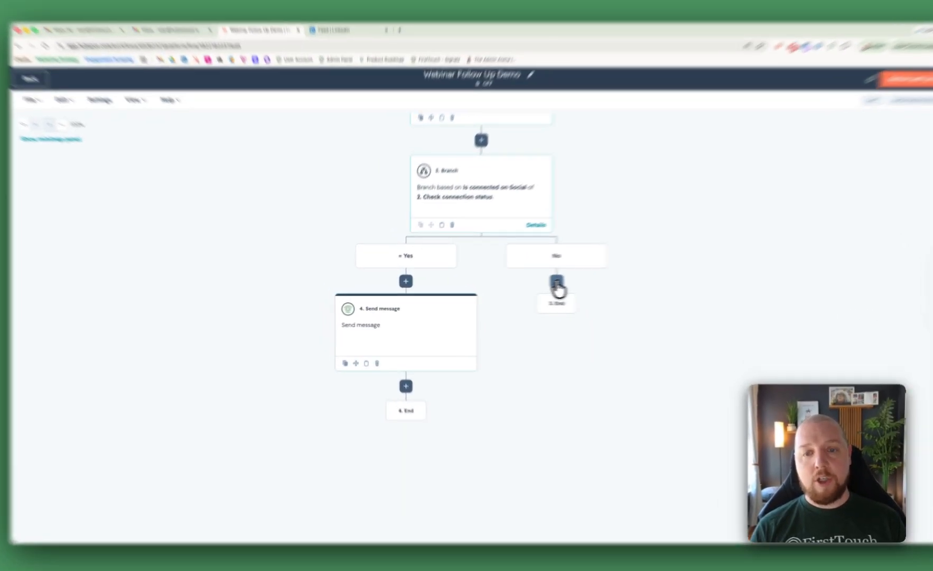
- Add a FirstTouch Send connection request action under the No branch
left_click(529, 283)
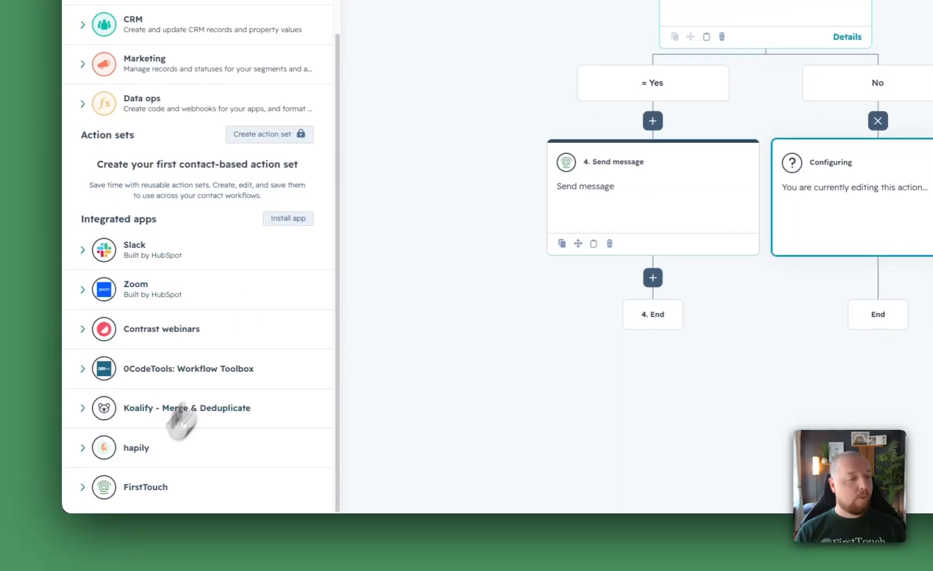
left_click(83, 491)
left_click(176, 435)
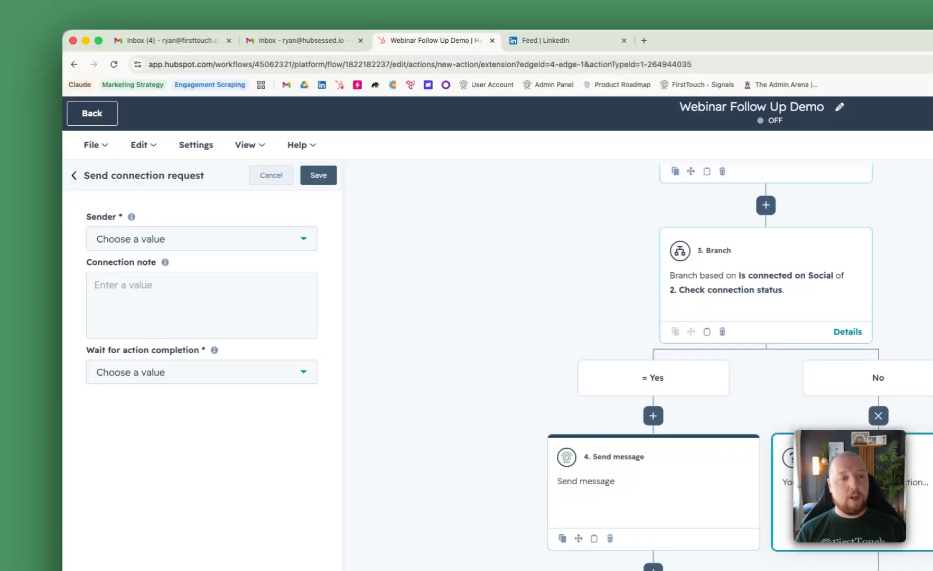
- Set the sender to Contact owner and write the connection note "Hey [First Name token], thanks for attending [Webinar Name token]!"
left_click(168, 243)
left_click(158, 290)
left_click(189, 299)
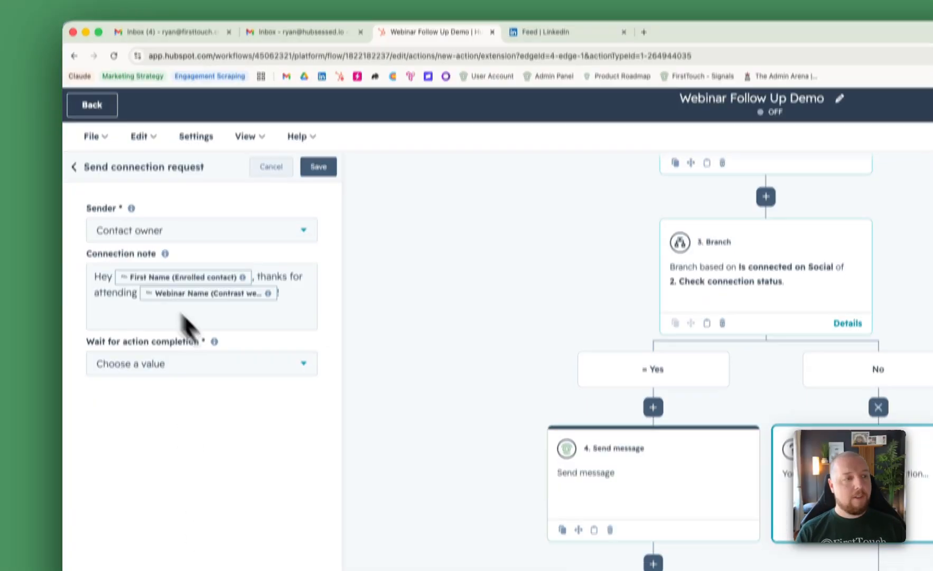
- Set the workflow to pause until the request is sent and until it is accepted (up to 14 days), and save the action
left_click(211, 363)
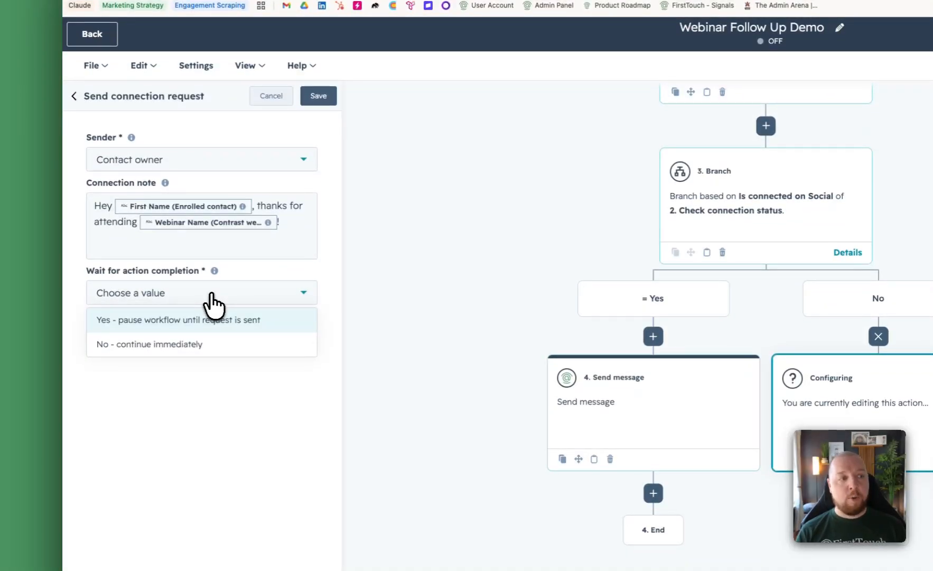
left_click(229, 320)
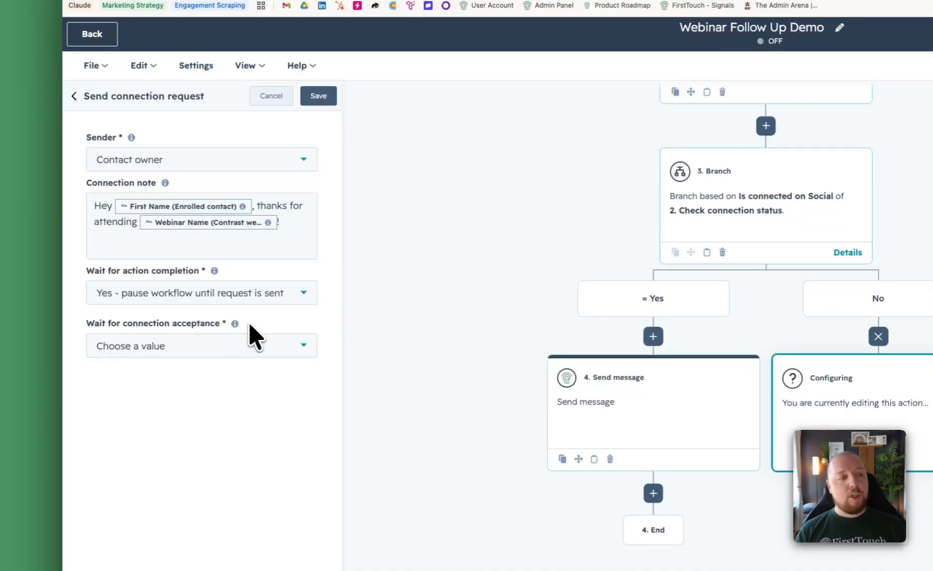
left_click(178, 347)
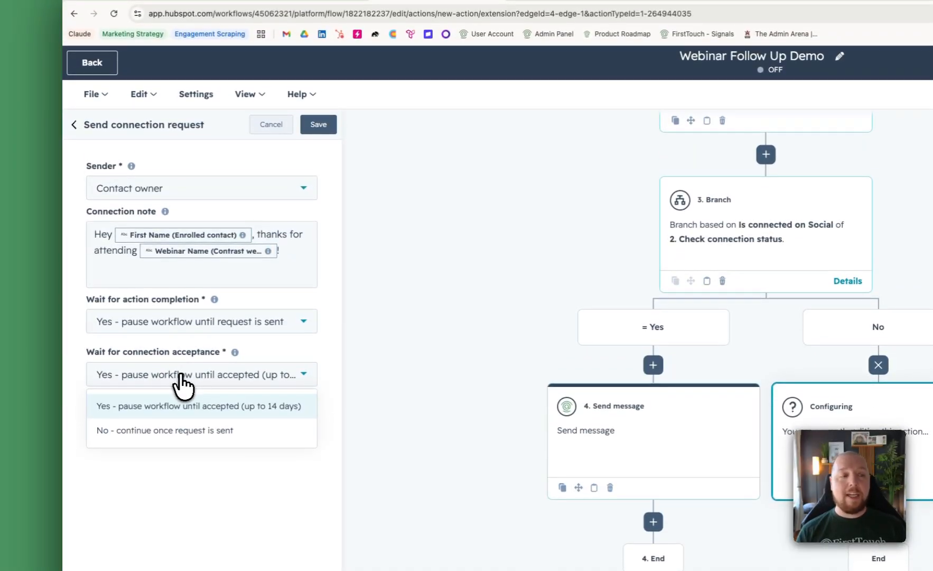
left_click(202, 407)
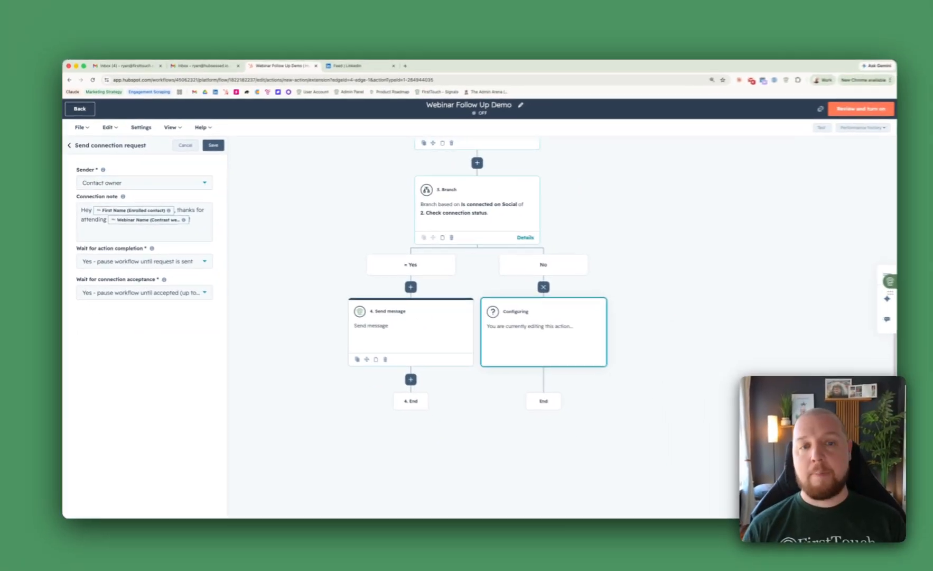
left_click(318, 125)
- Add a FirstTouch Send message action below the Send connection request action in the No branch
left_click(529, 375)
scroll(190, 359, "down", 4)
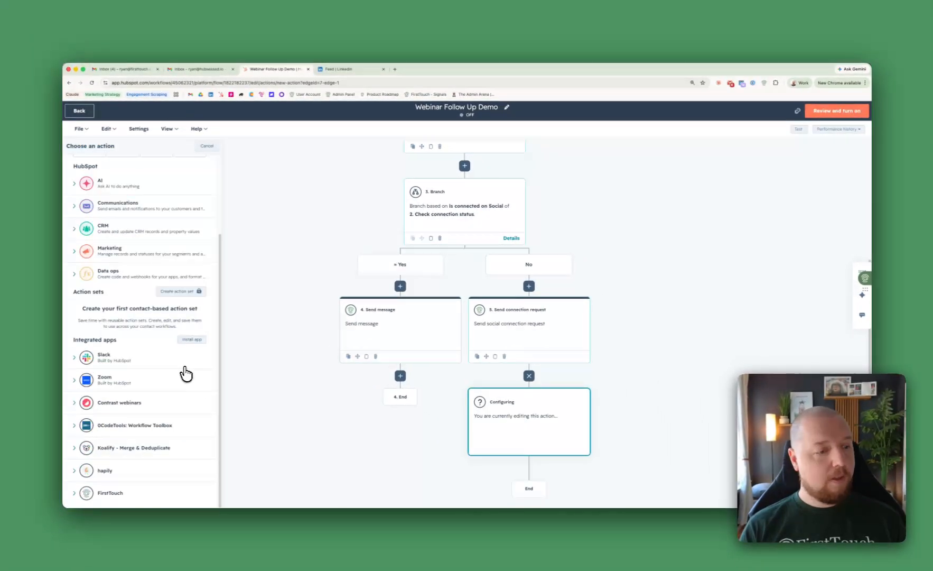
left_click(117, 492)
left_click(116, 424)
- Set sender Contact owner, message "Thanks for connecting! If you are interested in operationalizing your social strategy, let's chat. Here's my meeting link: [Owner meeting link token]", and save
left_click(119, 212)
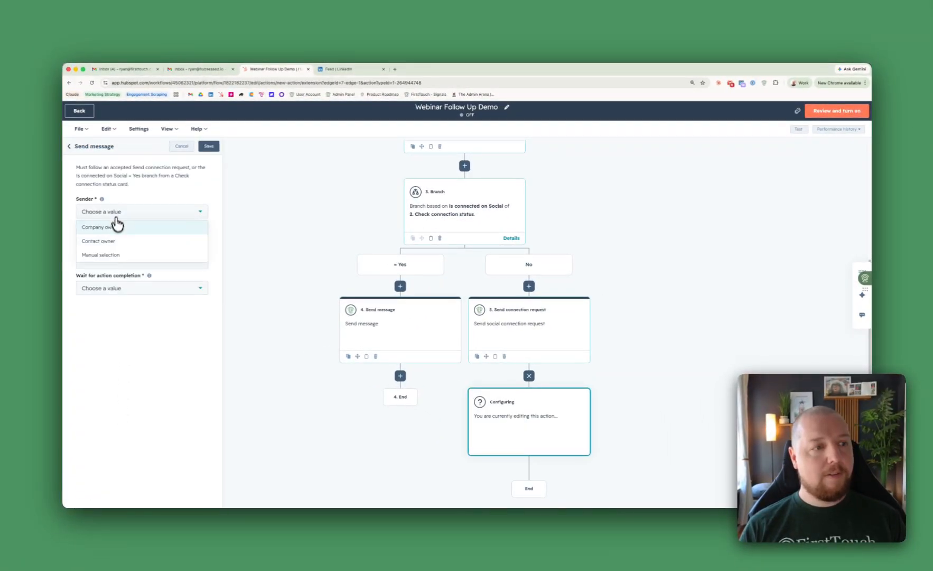
left_click(117, 227)
left_click(109, 239)
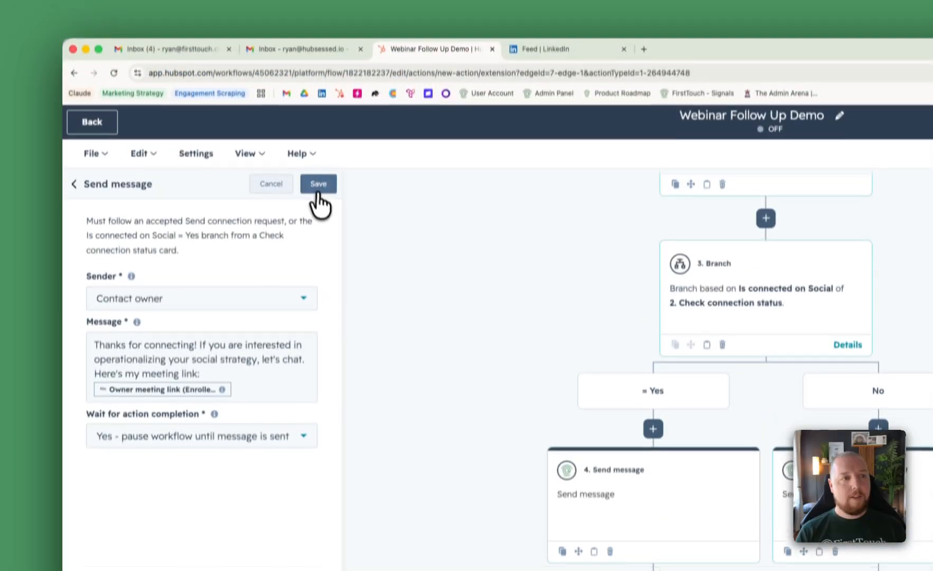
left_click(319, 212)
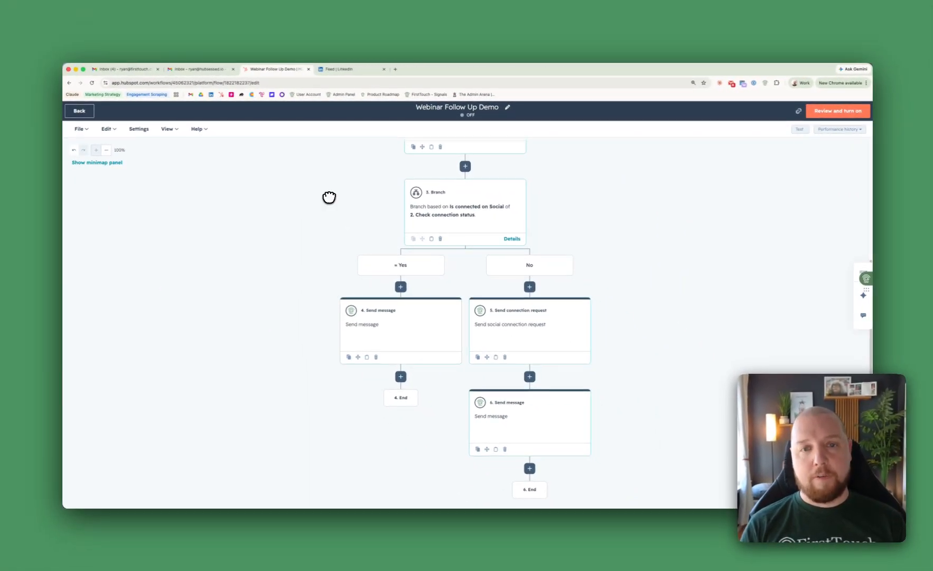
- Review the finished workflow and inspect the settings of both Send message actions and the Send connection request action
left_click_drag(329, 197, 317, 414)
left_click_drag(328, 248, 358, 169)
left_click_drag(395, 292, 374, 201)
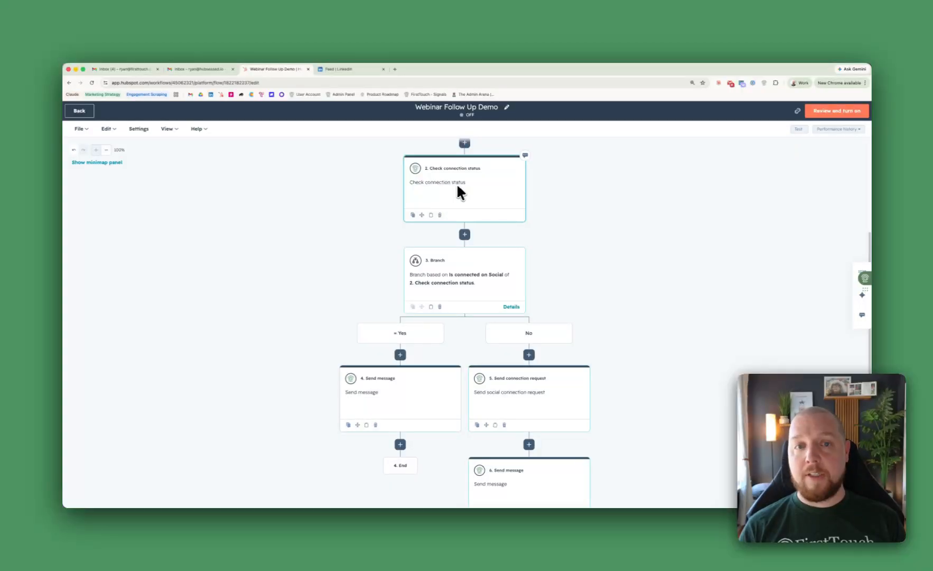
left_click_drag(377, 279, 368, 178)
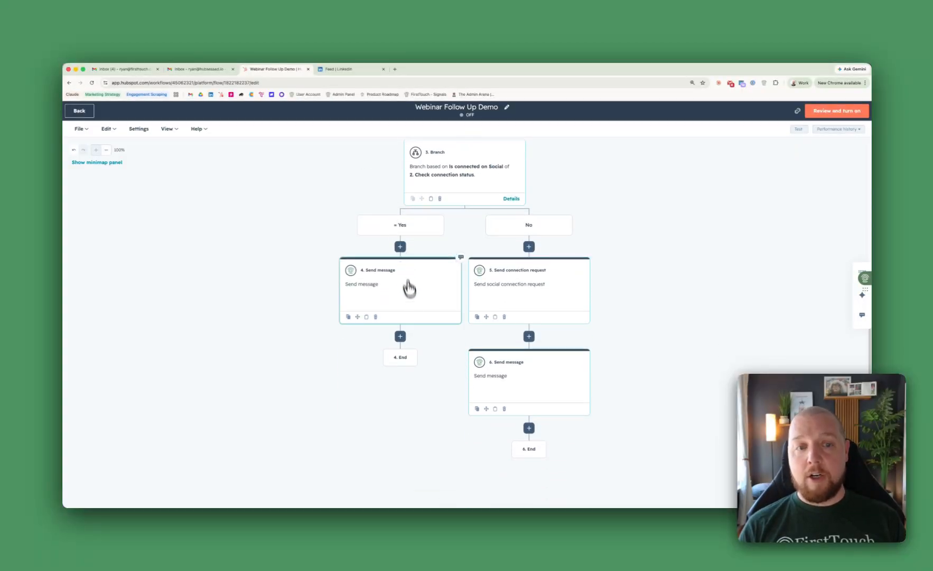
left_click(389, 306)
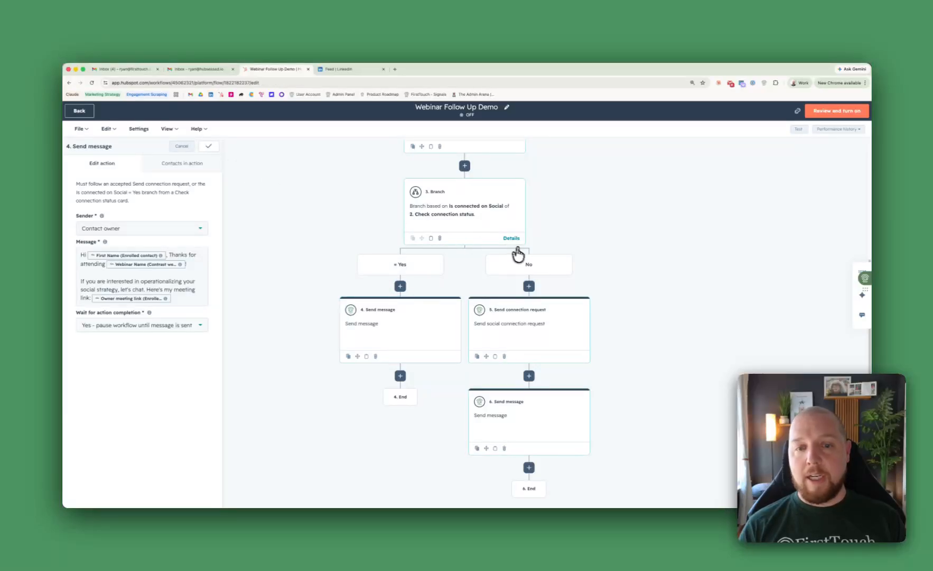
left_click(550, 325)
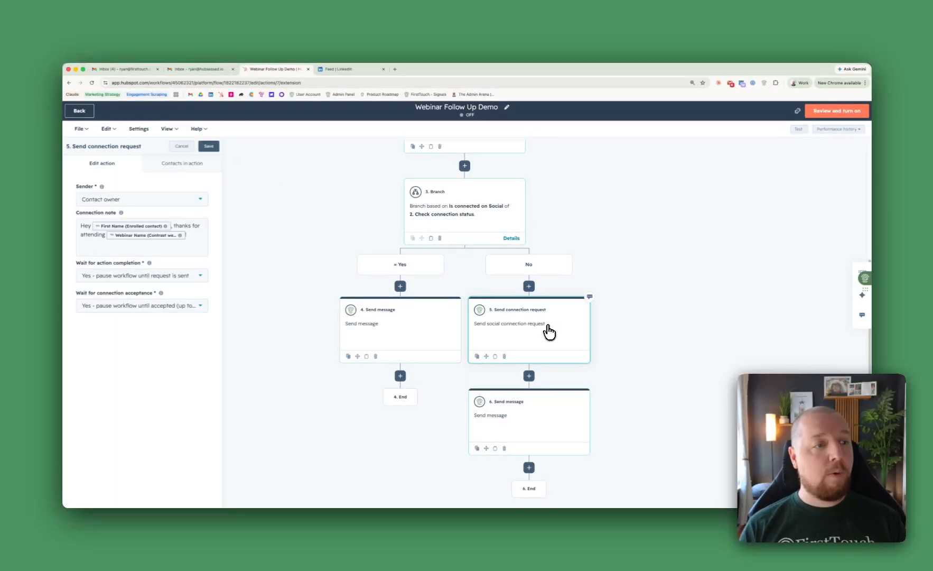
left_click(532, 412)
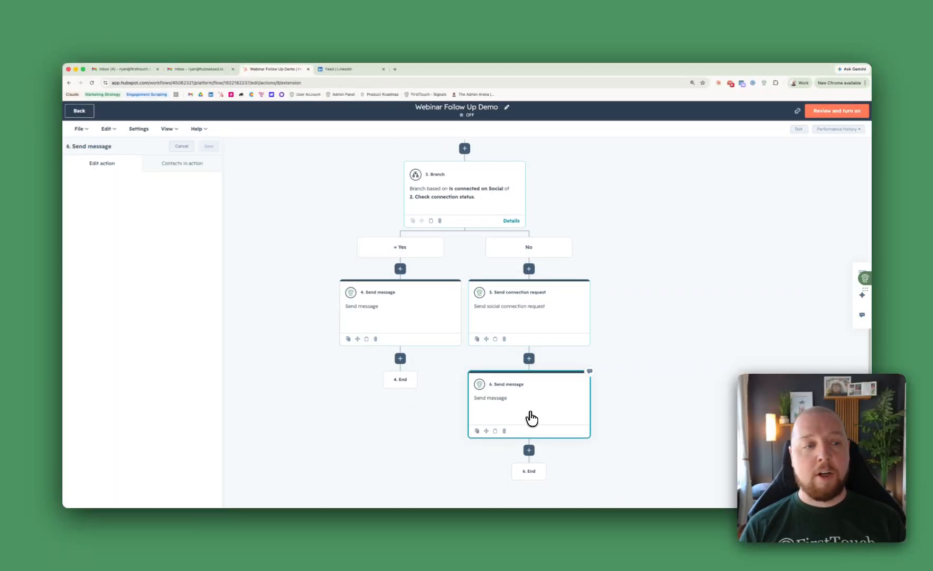